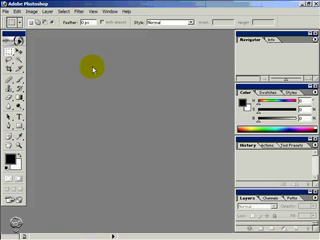
Close the Photoshop window to reveal the plain gray Windows desktop.
left_click(312, 4)
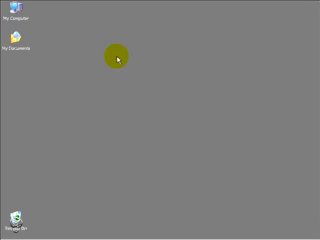